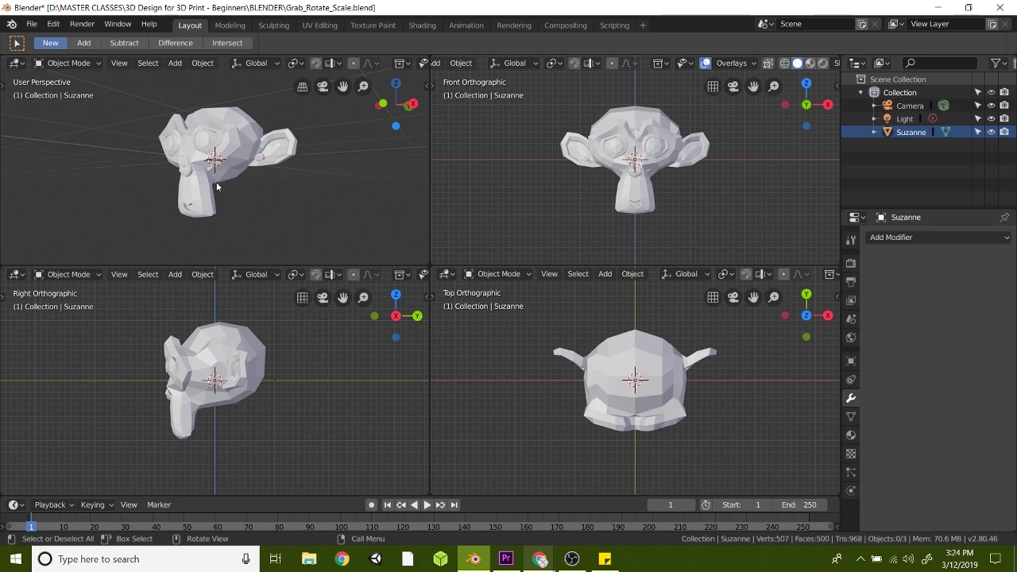
Maximize the User Perspective view, select Suzanne and show the tool panel
key(ctrl)
key(ctrl+space)
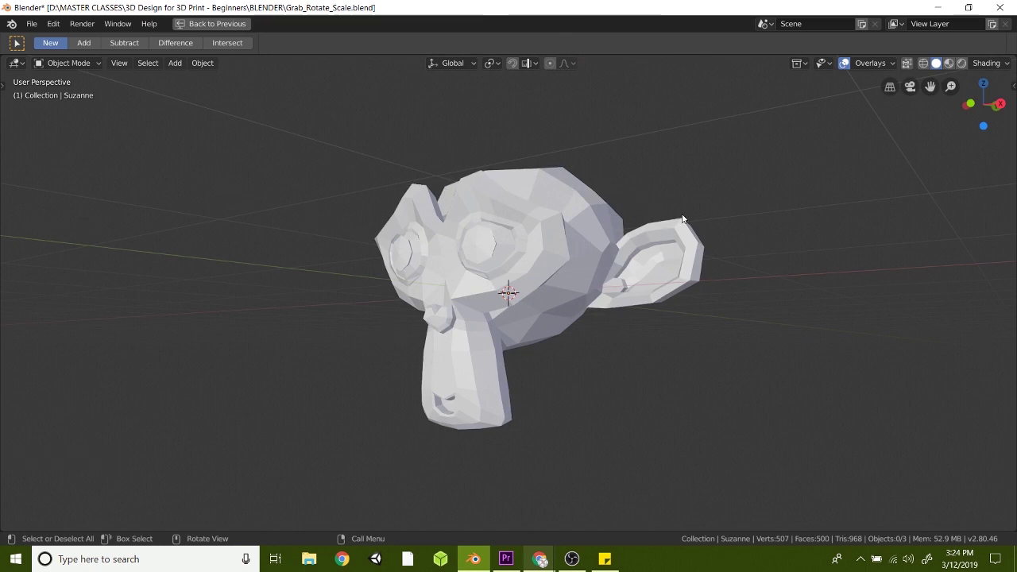
triple_click(700, 162)
click(534, 221)
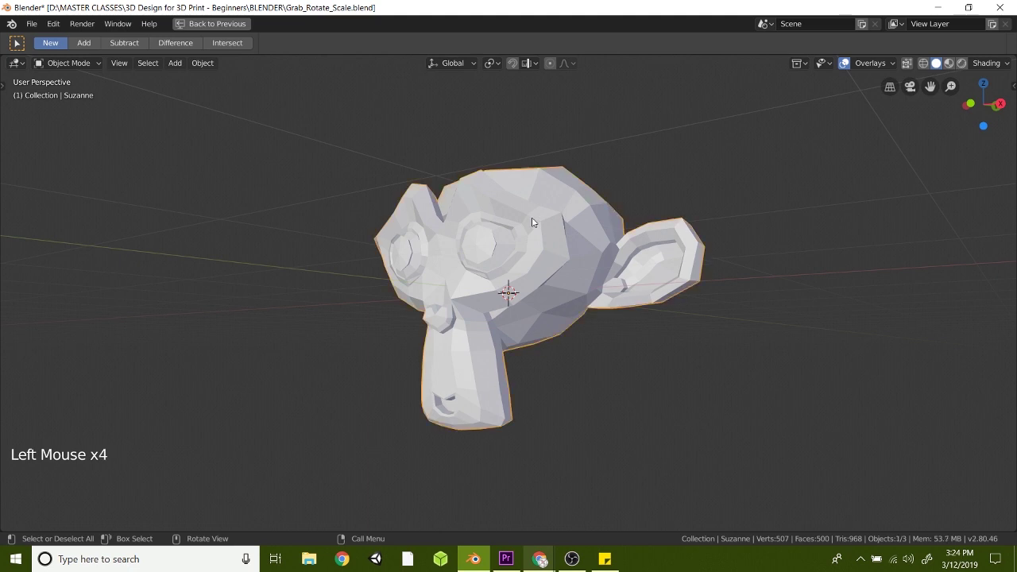
key(t)
key(t)
key(t)
key(t)
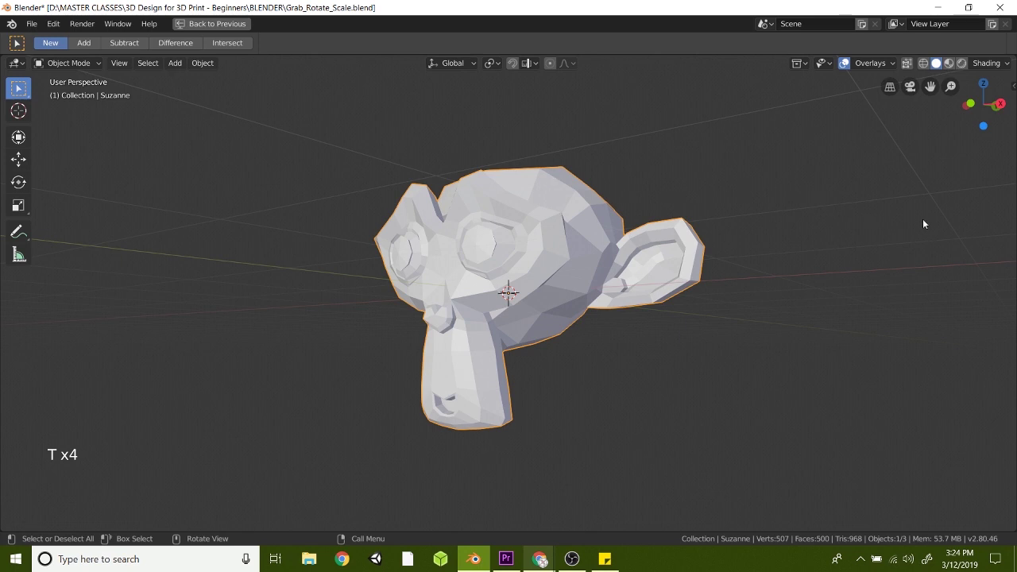
Show the sidebar Transform panel and activate the Move tool on Suzanne
key(n)
key(n)
key(n)
key(n)
key(n)
key(n)
key(n)
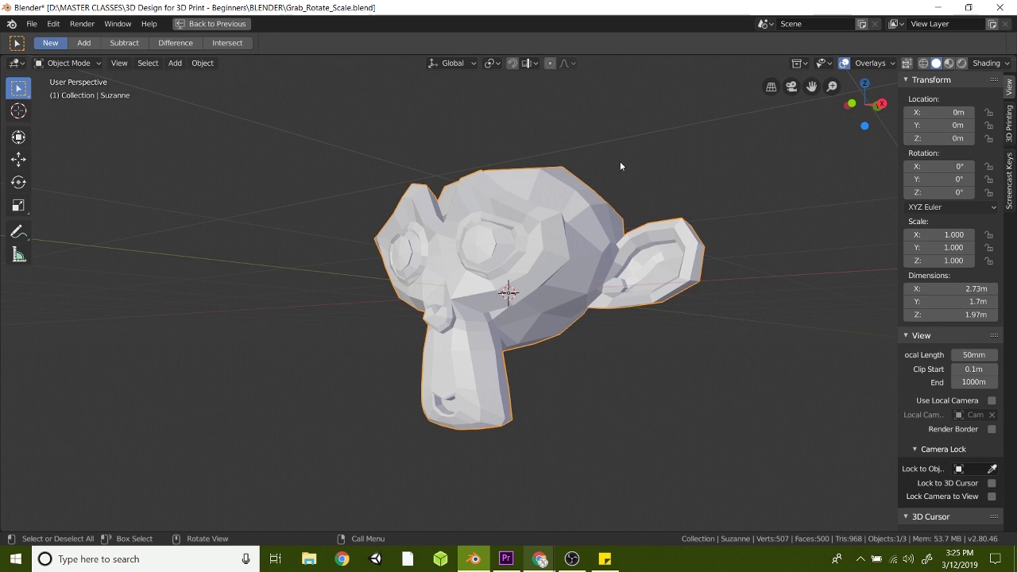
click(19, 163)
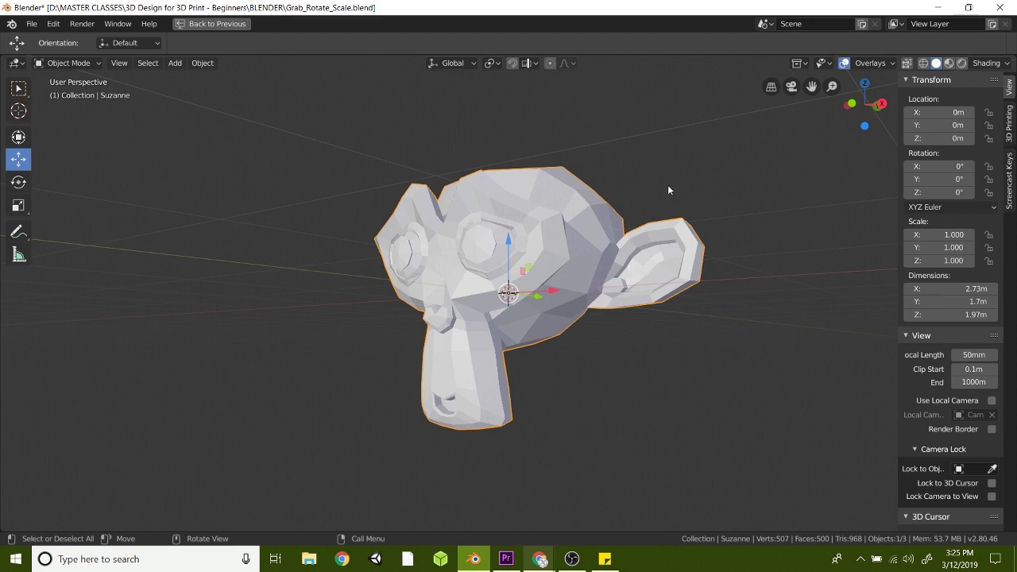
key(g)
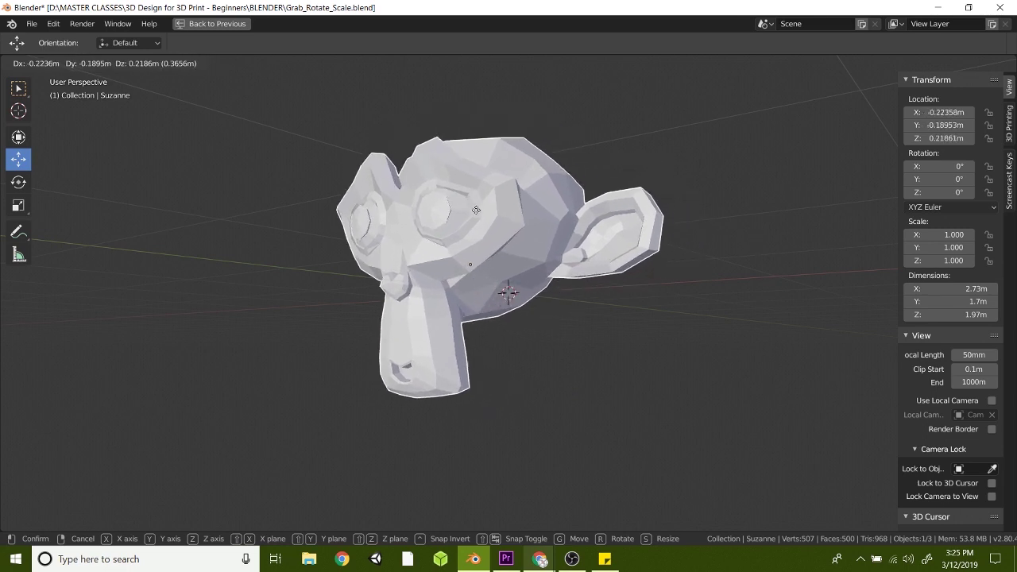
key(x)
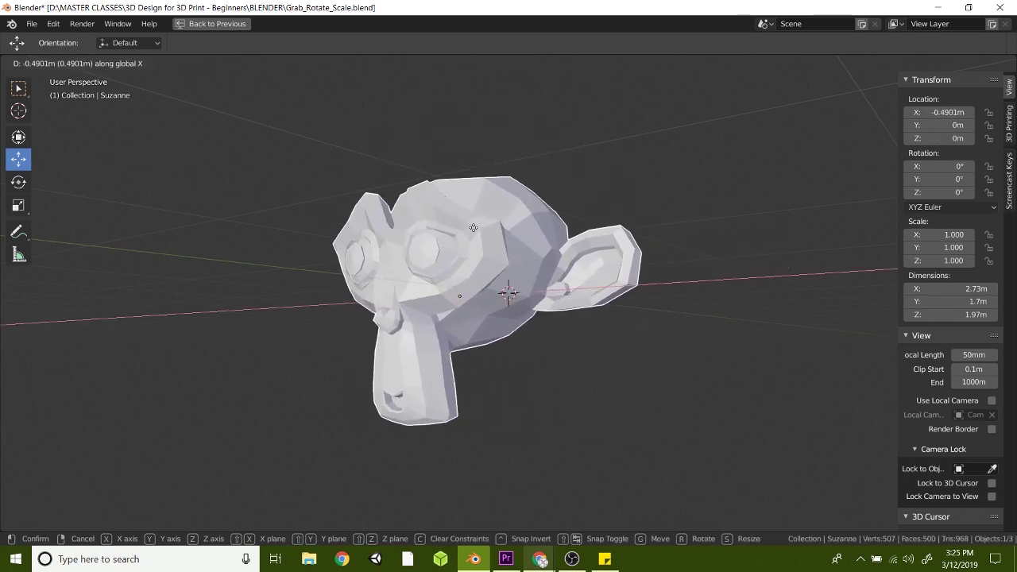
key(y)
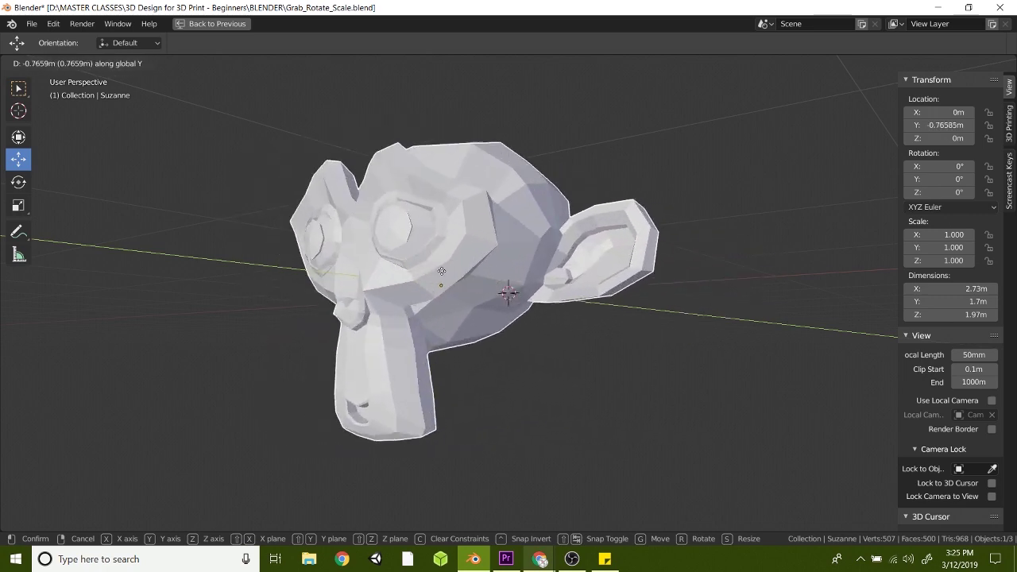
key(z)
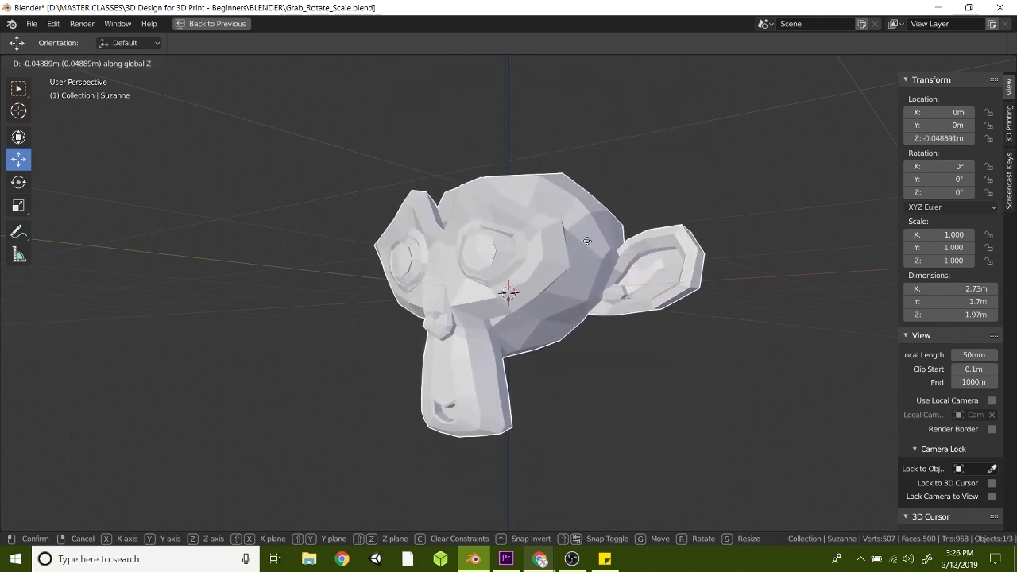
right_click(588, 245)
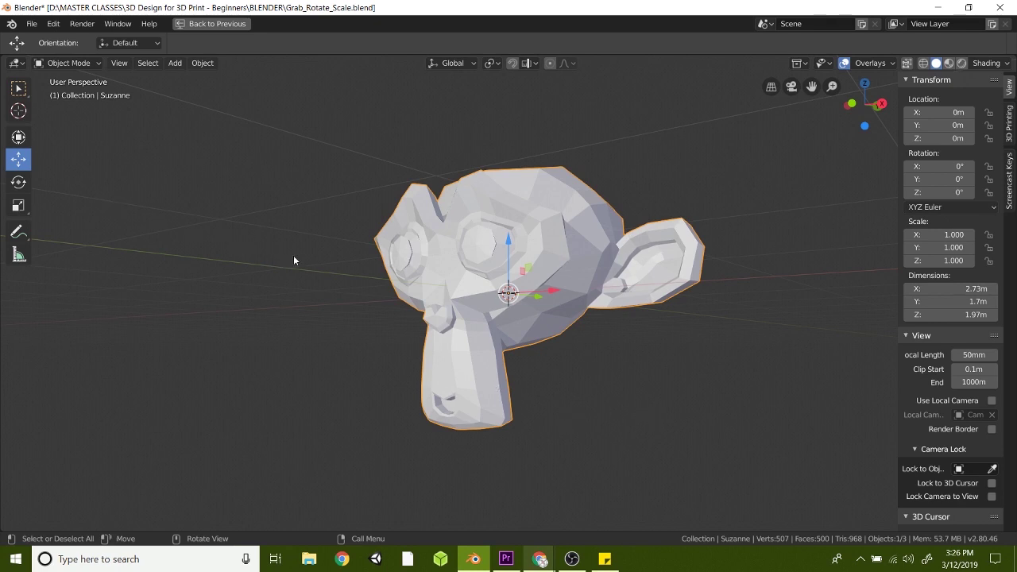
Activate the Rotate tool, try a rotation constrained to X, Y, then Z, and cancel it
click(19, 183)
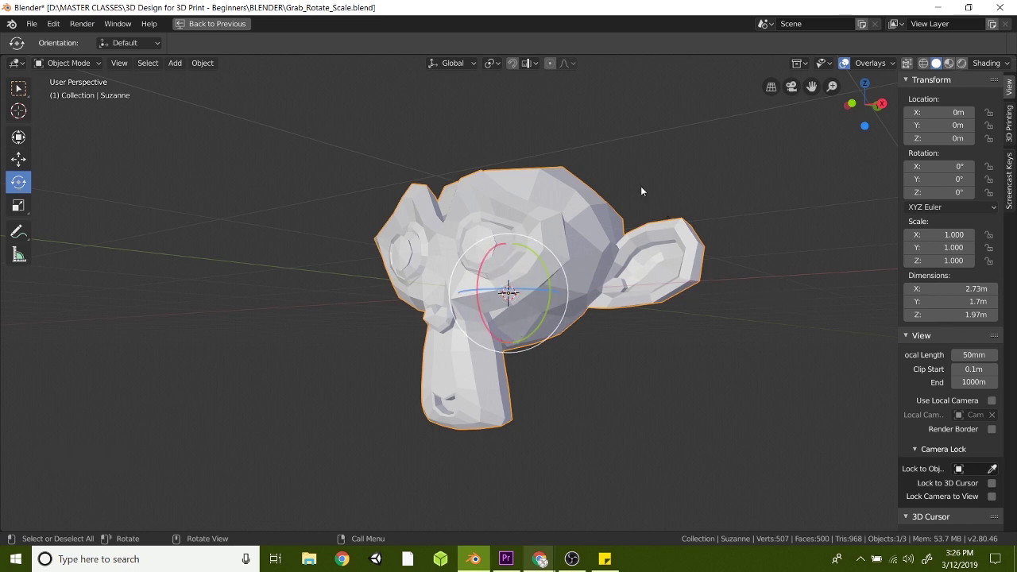
key(r)
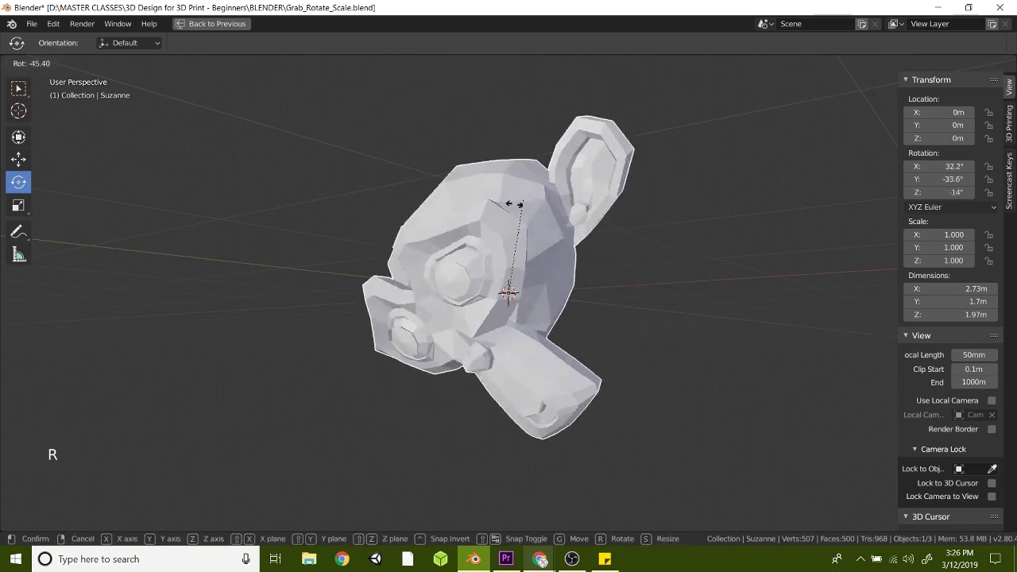
key(x)
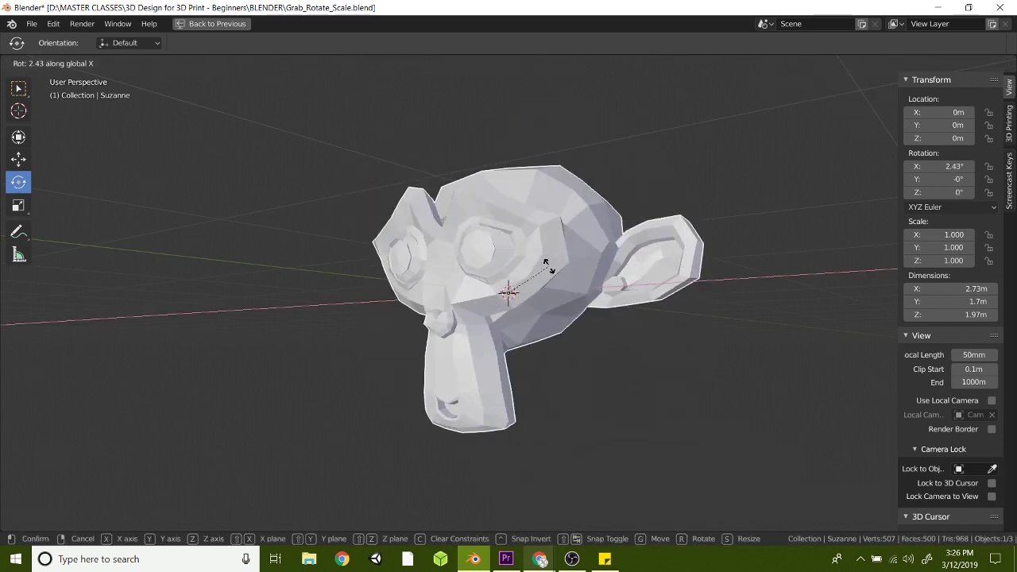
key(y)
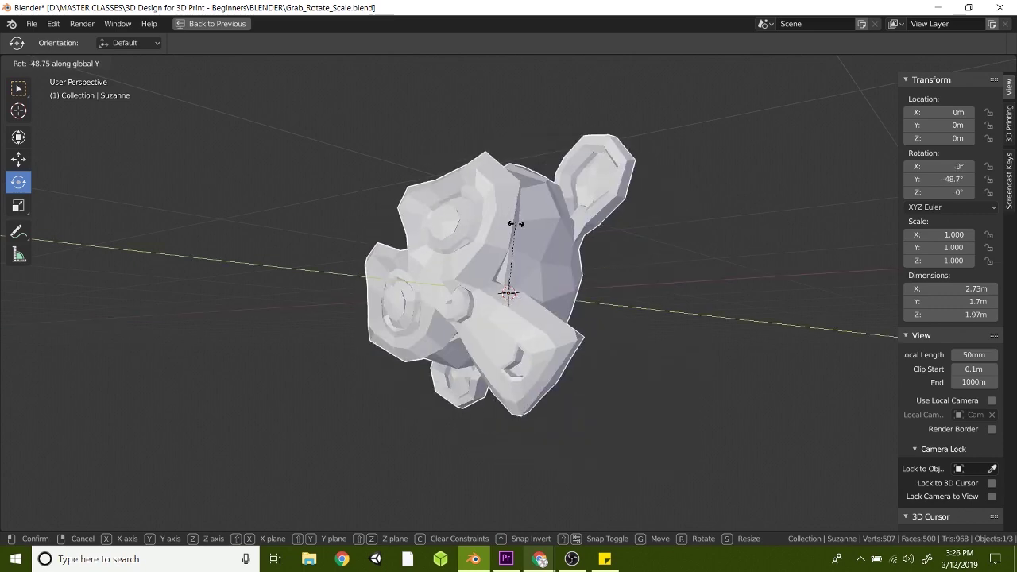
key(z)
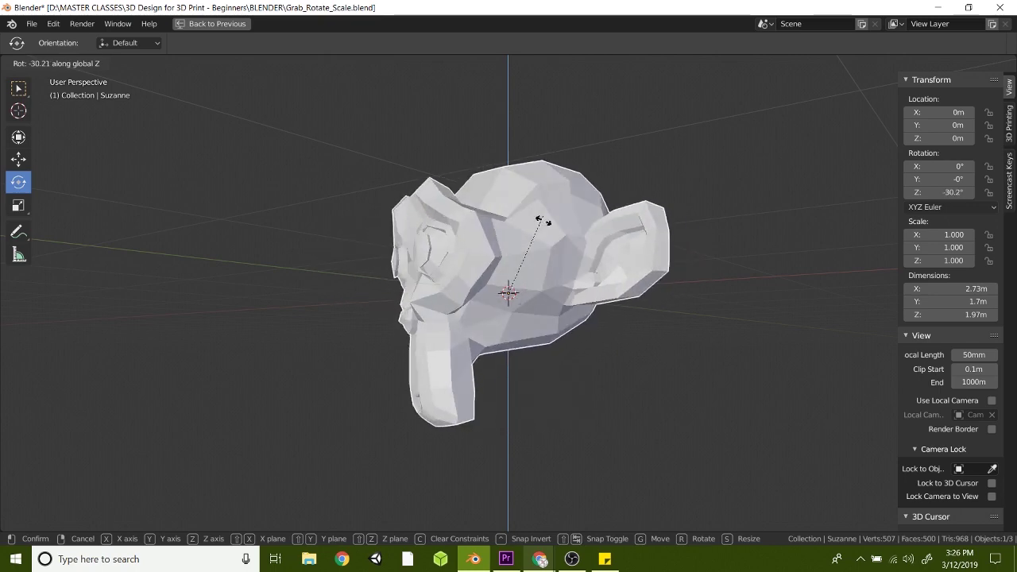
right_click(556, 380)
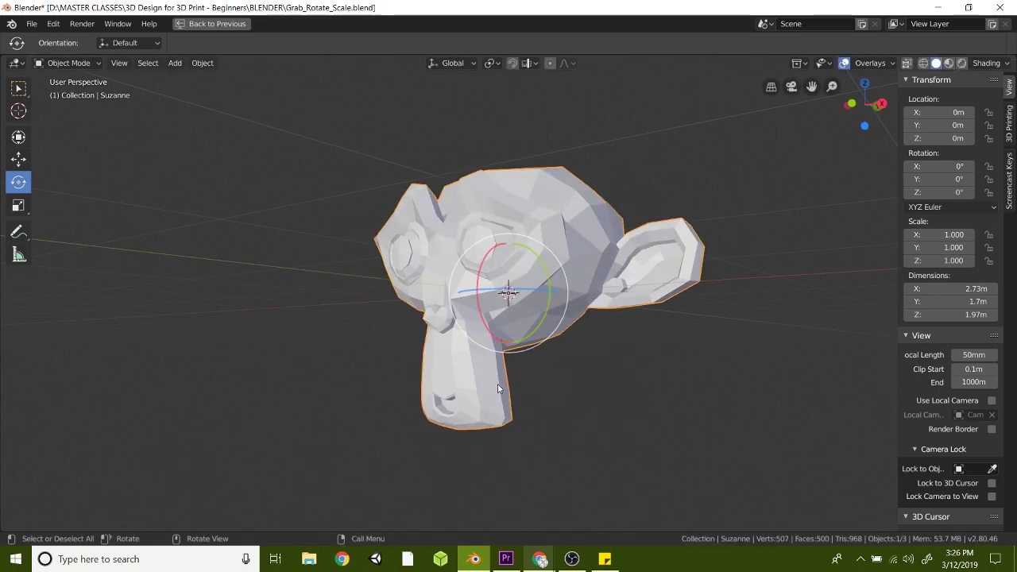
Rotate Suzanne 45° about Z, then undo it back to 0°
key(r)
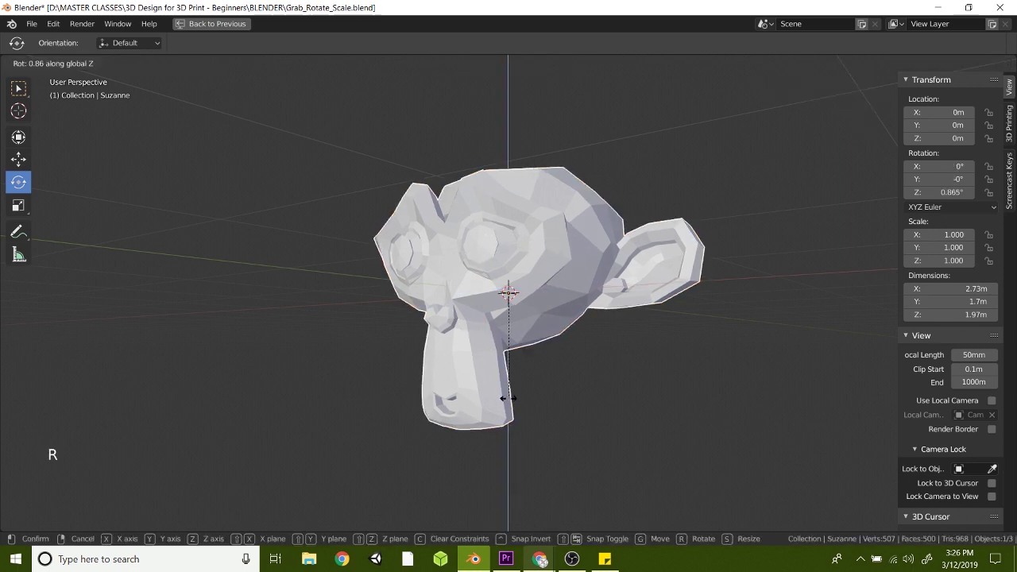
text(45)
key(Return)
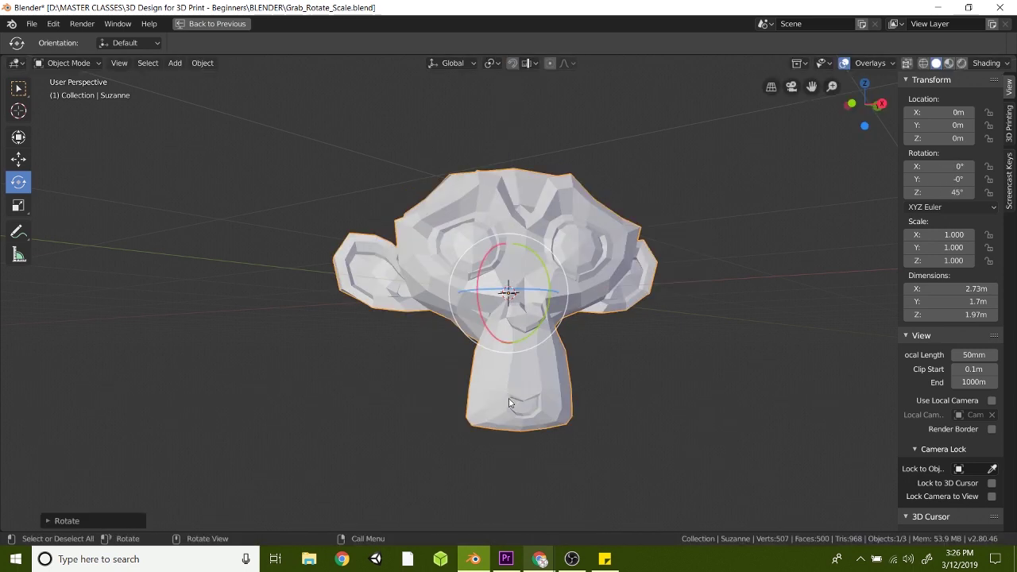
click(660, 325)
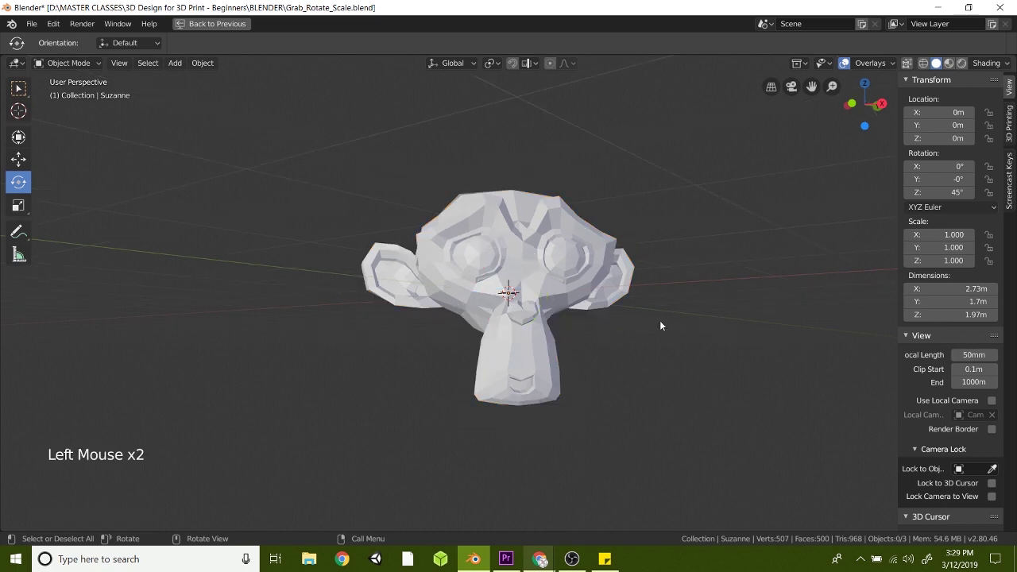
key(ctrl+z)
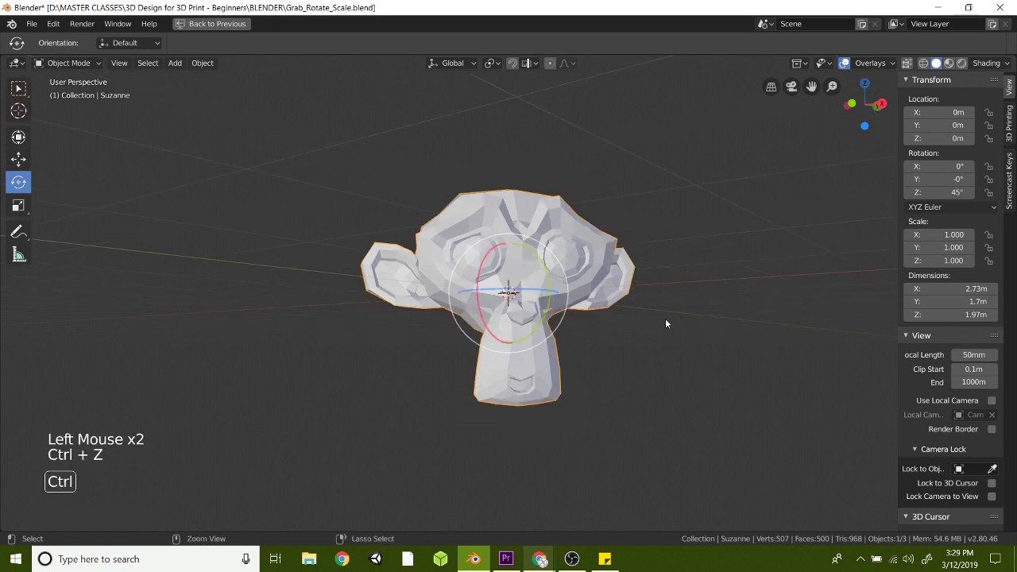
key(ctrl+z)
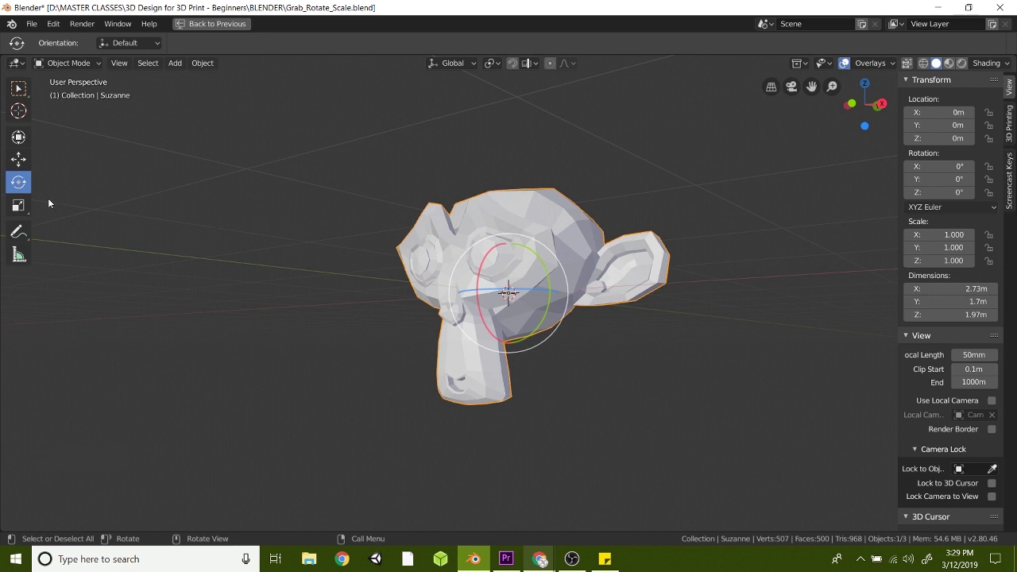
With the Scale tool, squash Suzanne's height to 0.949 and undo a trial X widening
click(15, 208)
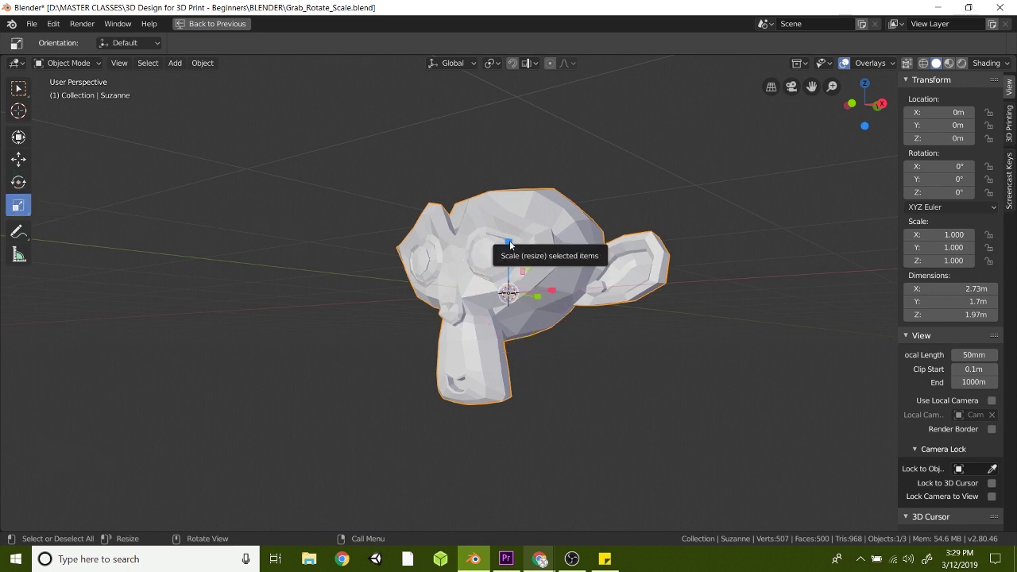
mouse_move(510, 240)
mouse_down()
mouse_move(513, 230)
mouse_move(511, 248)
mouse_up()
key(Escape)
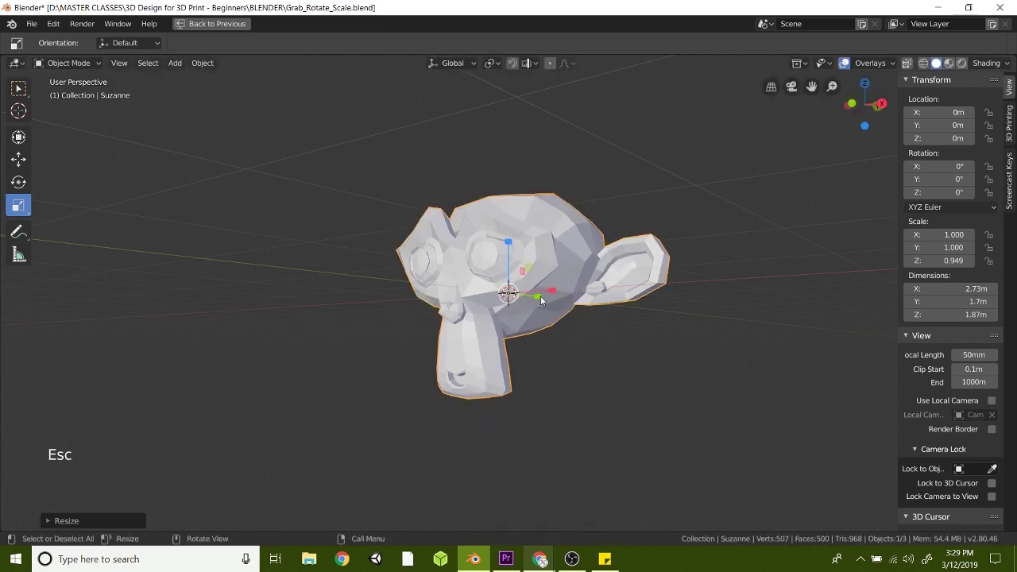
drag(550, 293, 564, 298)
key(Escape)
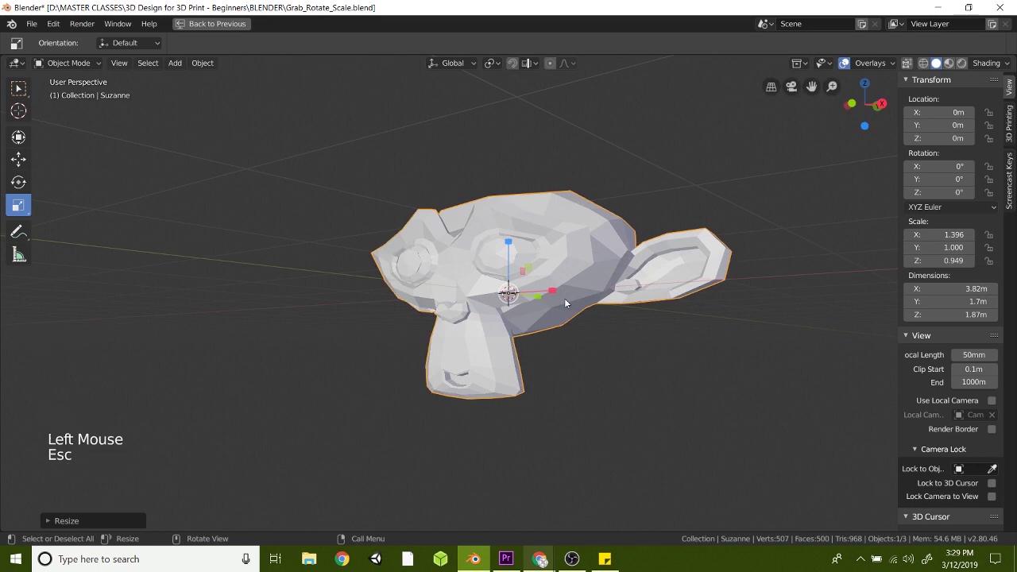
key(ctrl+z)
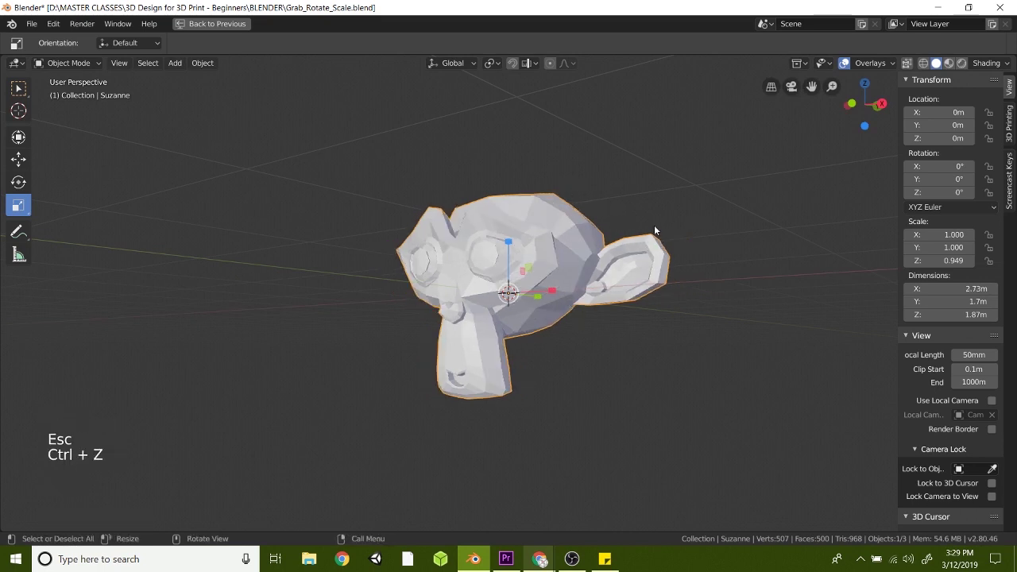
Discard trial uniform resizes and apply Suzanne's scale via Ctrl+A > Scale
key(s)
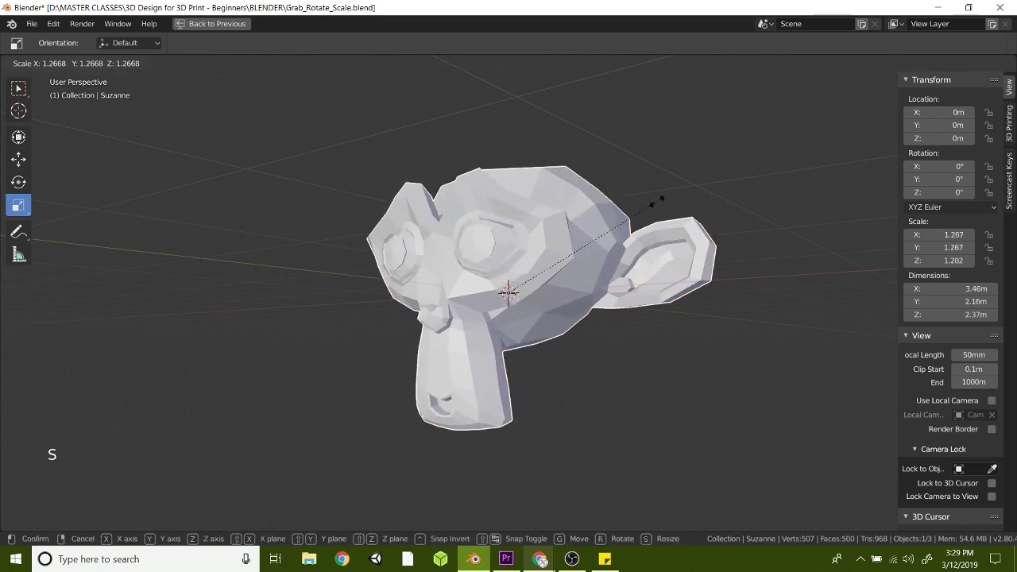
right_click(668, 199)
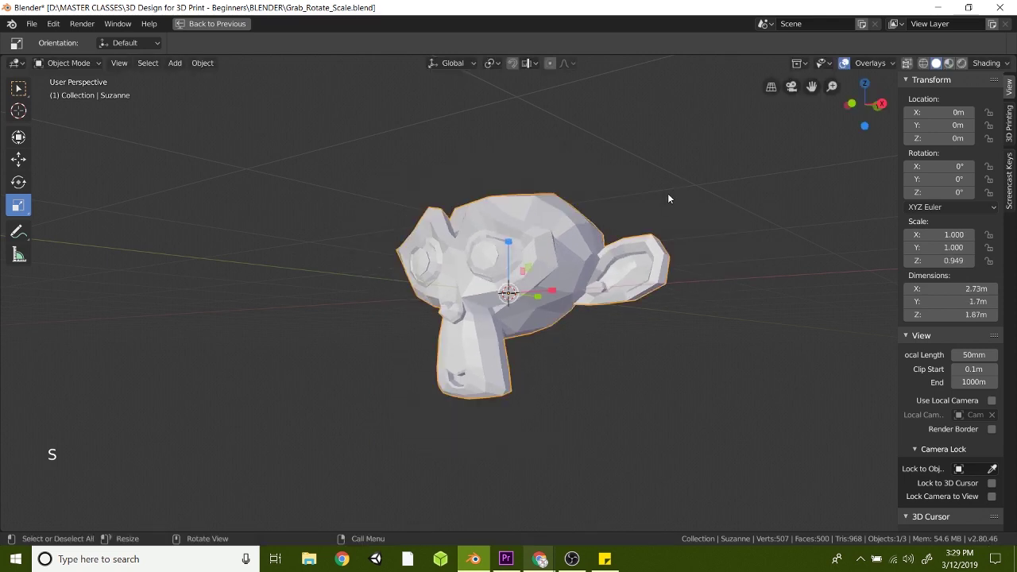
key(s)
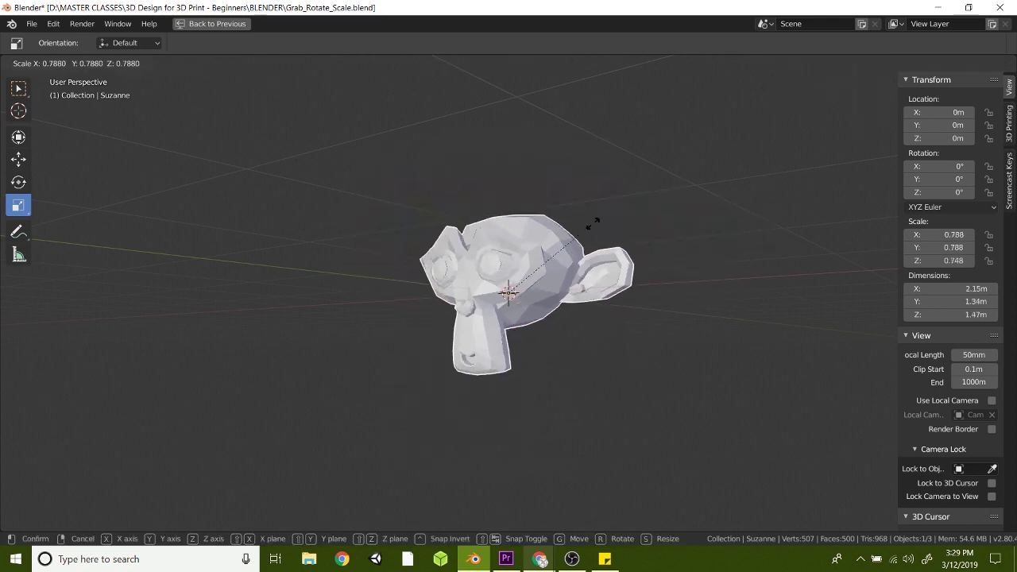
click(638, 206)
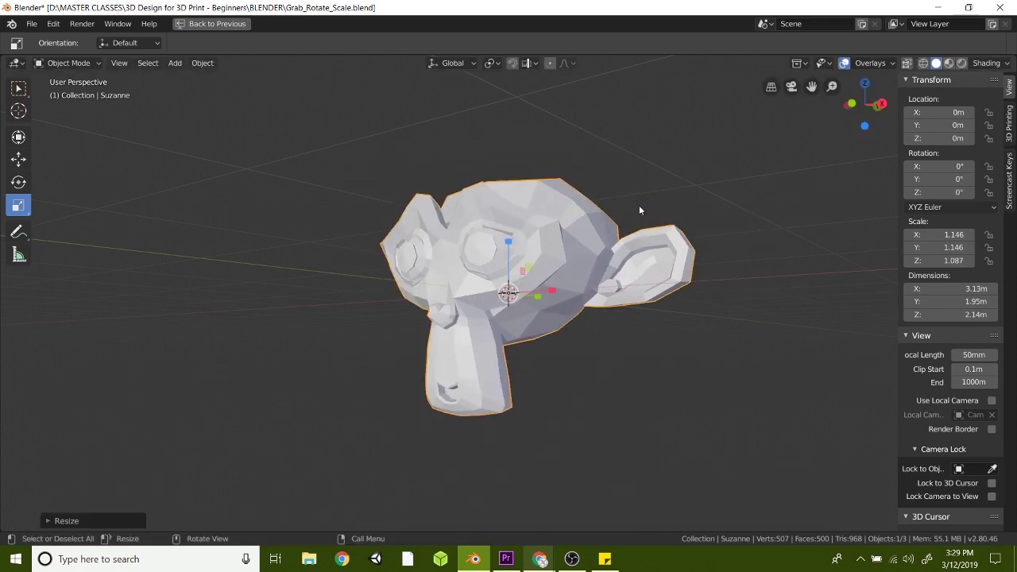
key(ctrl+z)
key(ctrl+a)
click(528, 221)
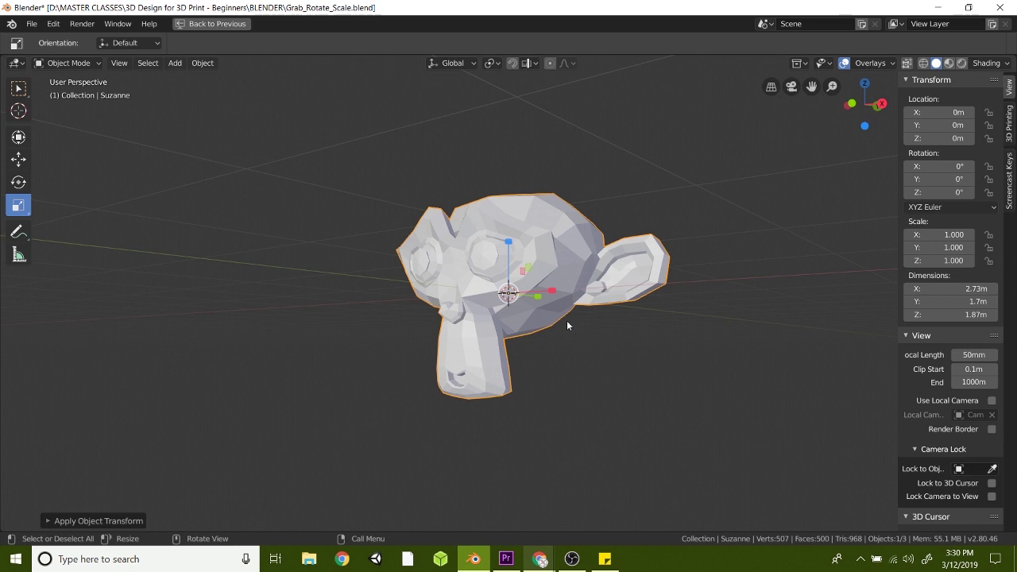
key(g)
key(s)
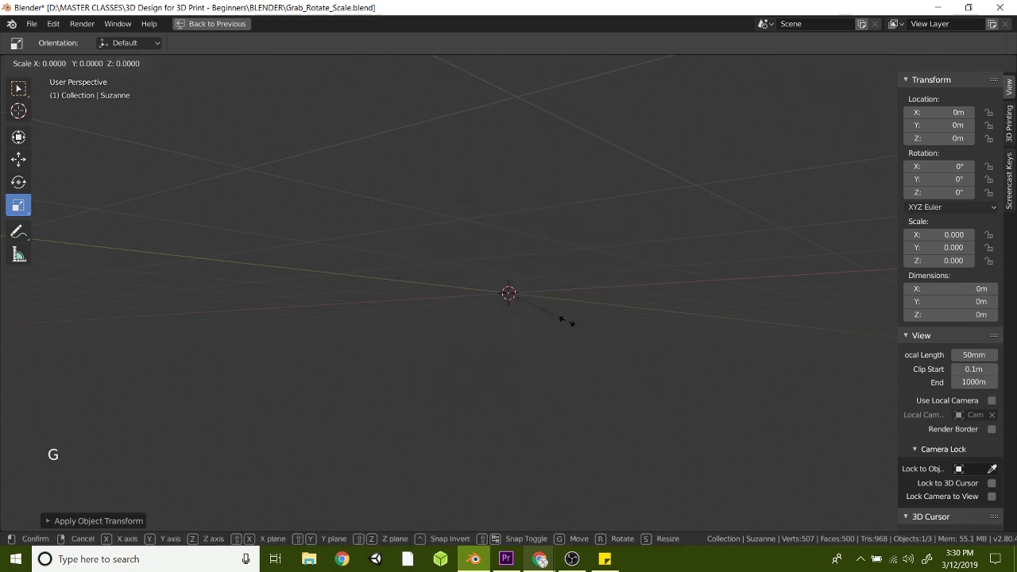
right_click(567, 322)
key(r)
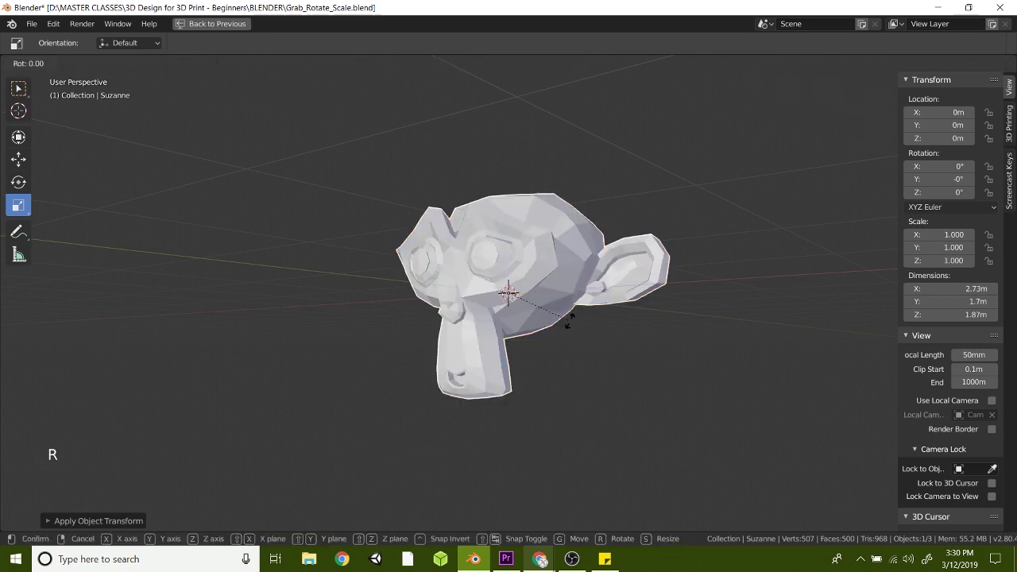
right_click(528, 384)
key(r)
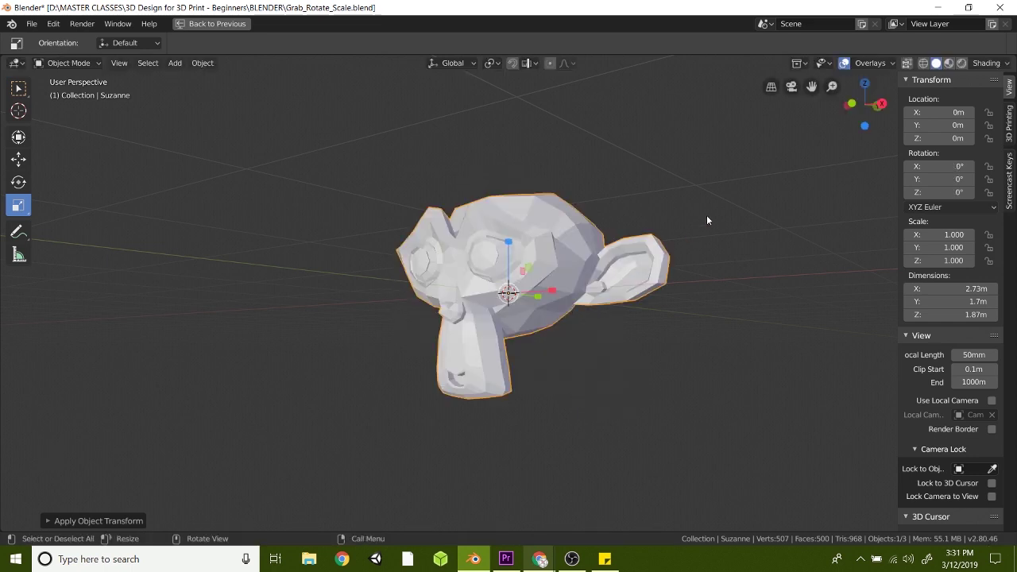
right_click(563, 280)
Scale Suzanne uniformly to 53.588 (147 × 91.3 × 100 m) and frame it in view
key(s)
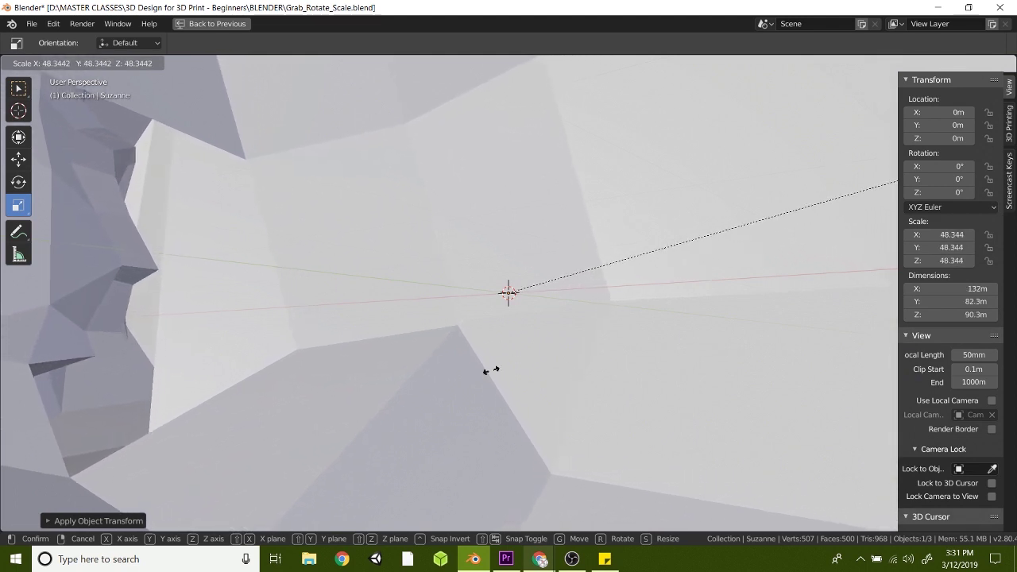
click(810, 262)
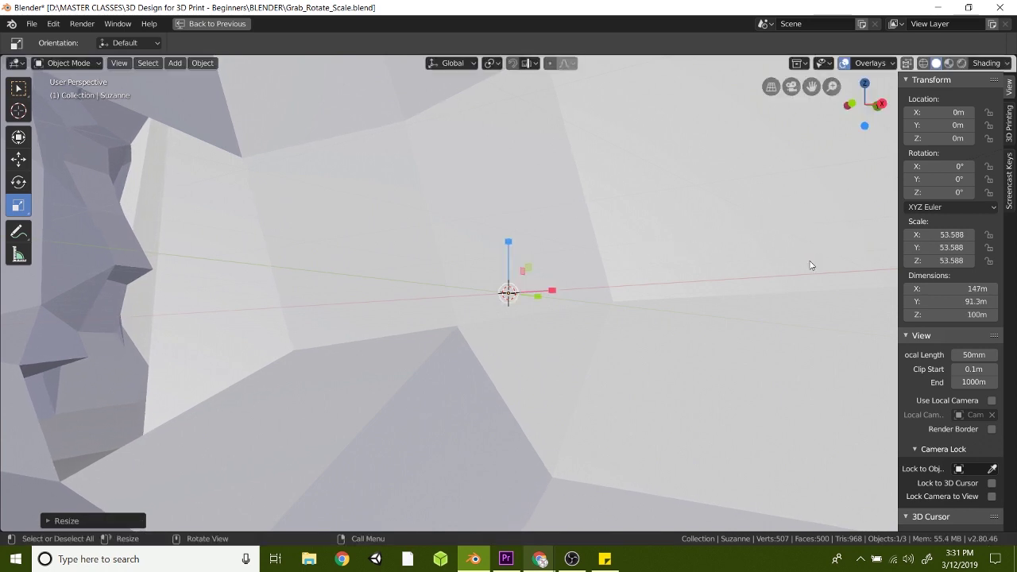
key(KP_Decimal)
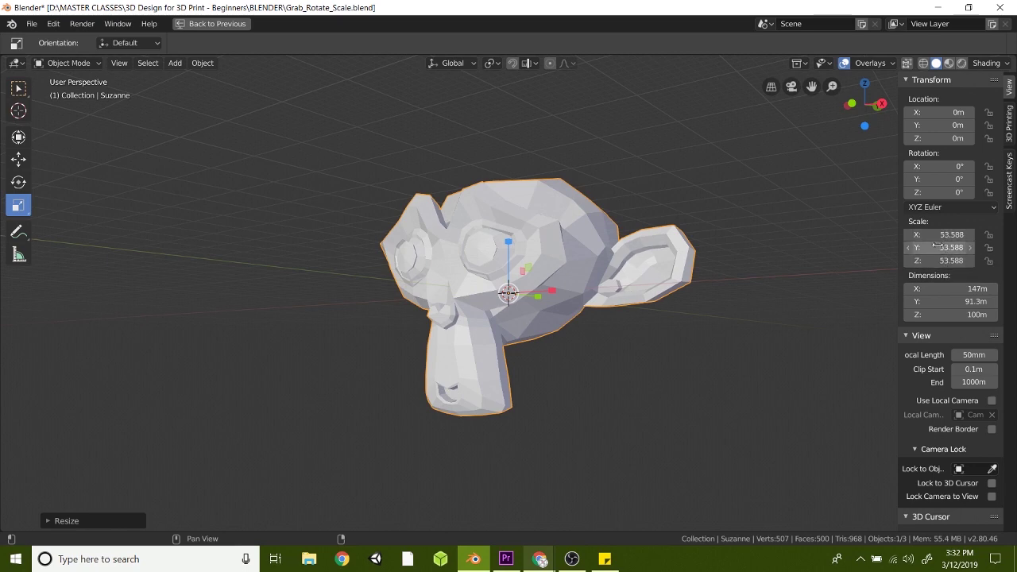
Apply Rotation & Scale from the Object > Apply menu, keeping 147 × 91.3 × 100 m
click(204, 64)
mouse_move(234, 135)
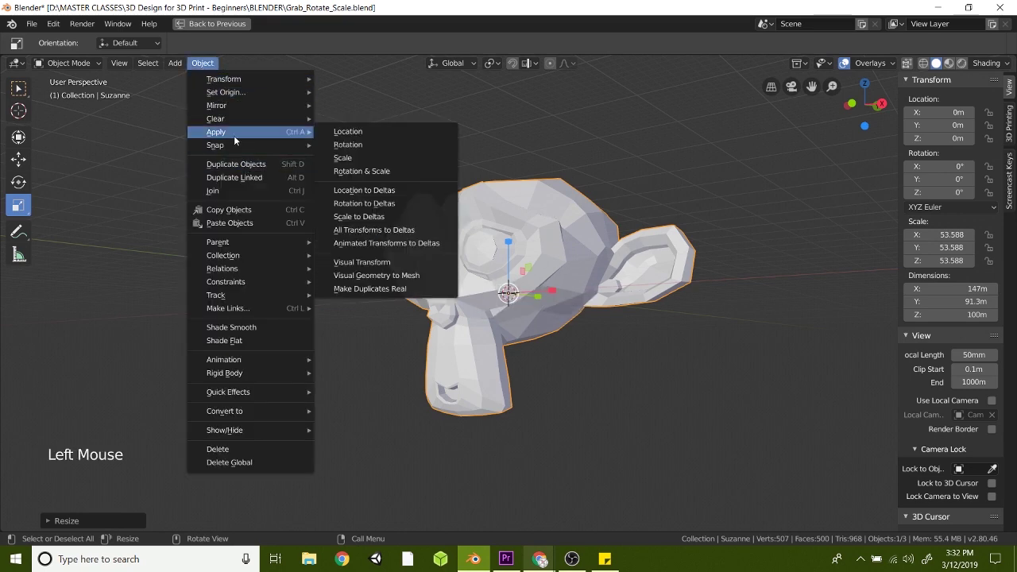
click(360, 170)
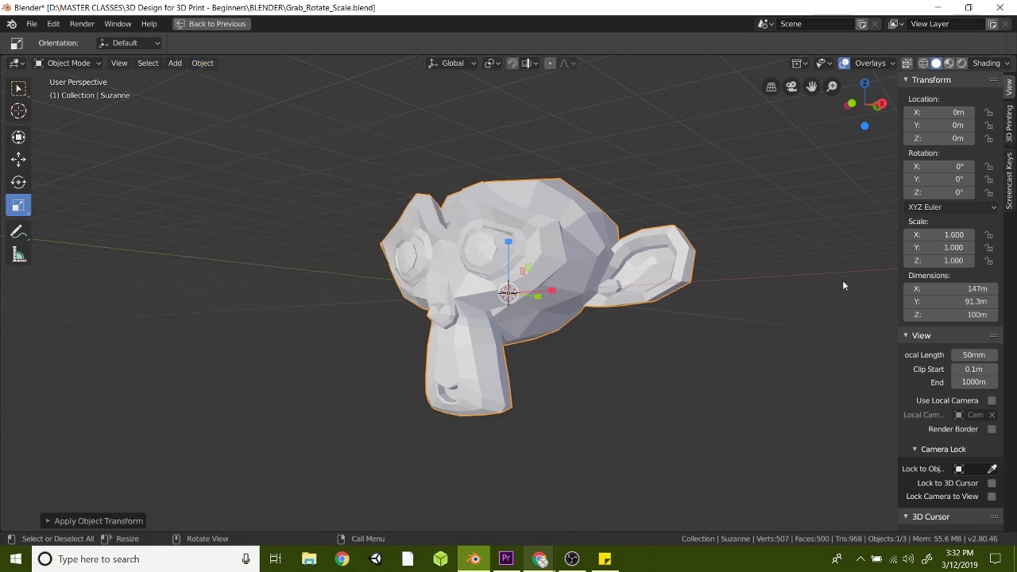